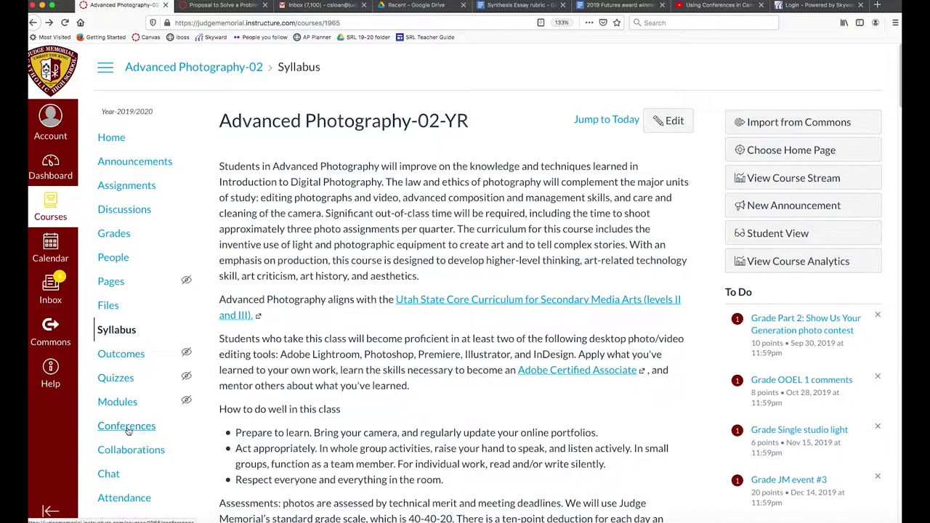
# Start a new conference in the Advanced Photography-02 course, enable recording, and name it "Conference test".
pyautogui.click(127, 429)
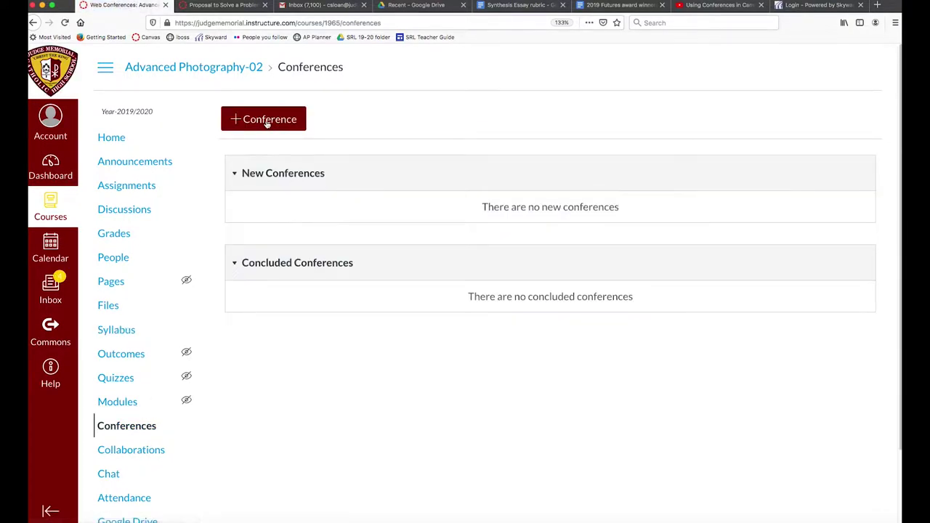
pyautogui.click(268, 122)
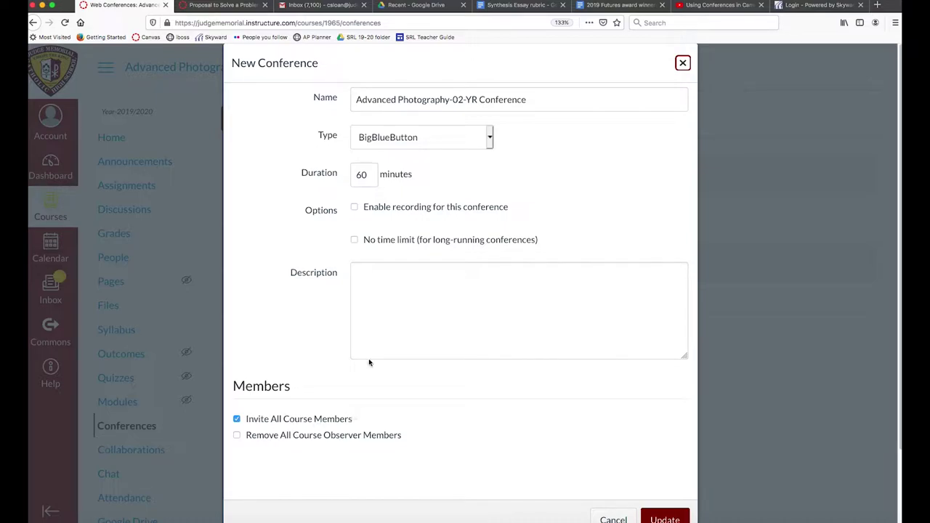
pyautogui.moveTo(479, 99); pyautogui.dragTo(355, 99)
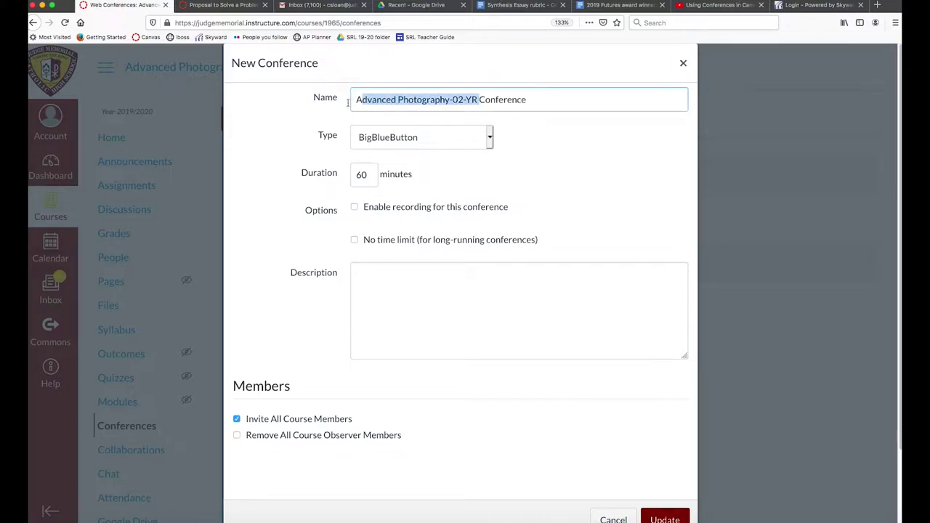
pyautogui.click(359, 208)
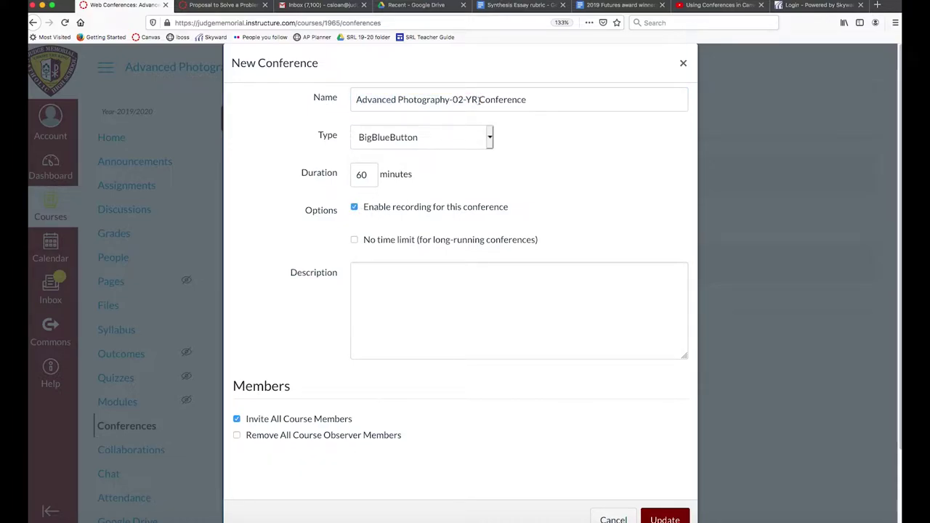
pyautogui.moveTo(478, 100); pyautogui.dragTo(298, 104)
pyautogui.press('BackSpace')
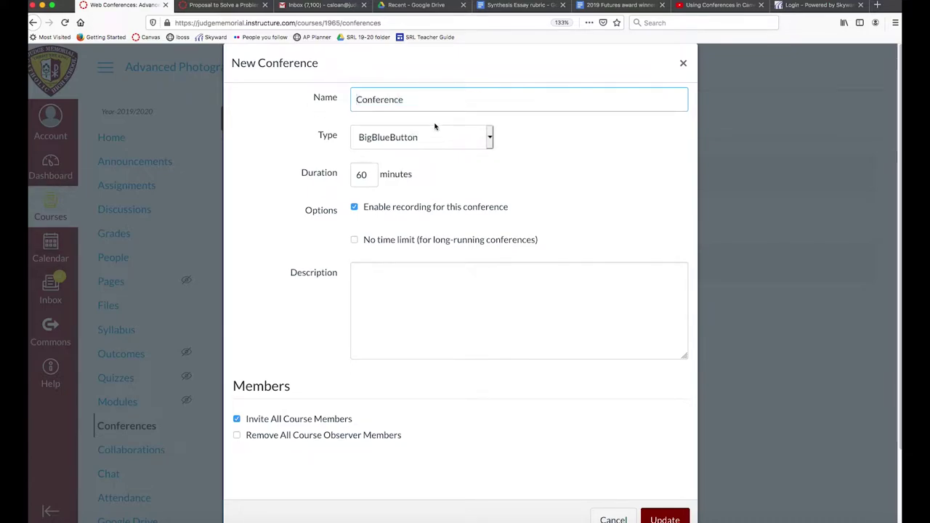
pyautogui.write('test')
# Set the conference duration to 30 minutes and save the new conference.
pyautogui.moveTo(368, 176); pyautogui.dragTo(354, 178)
pyautogui.write('30')
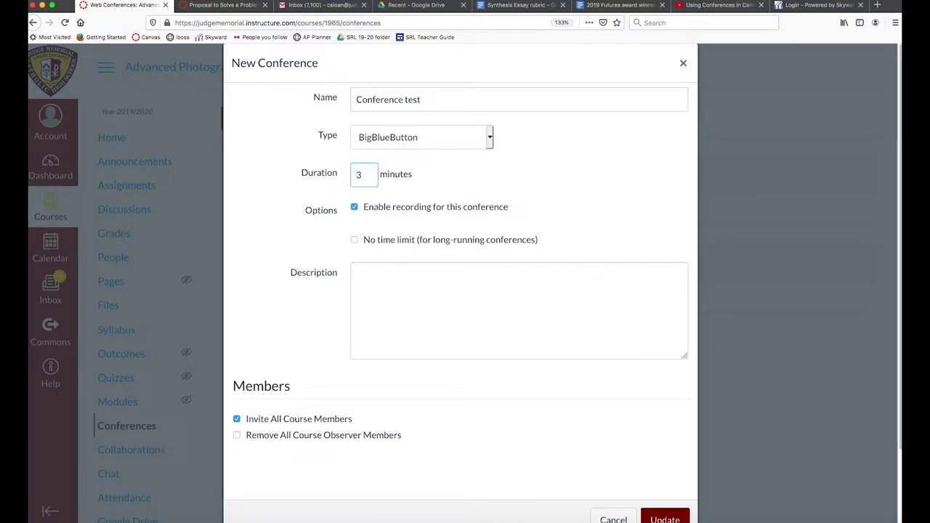
pyautogui.click(665, 518)
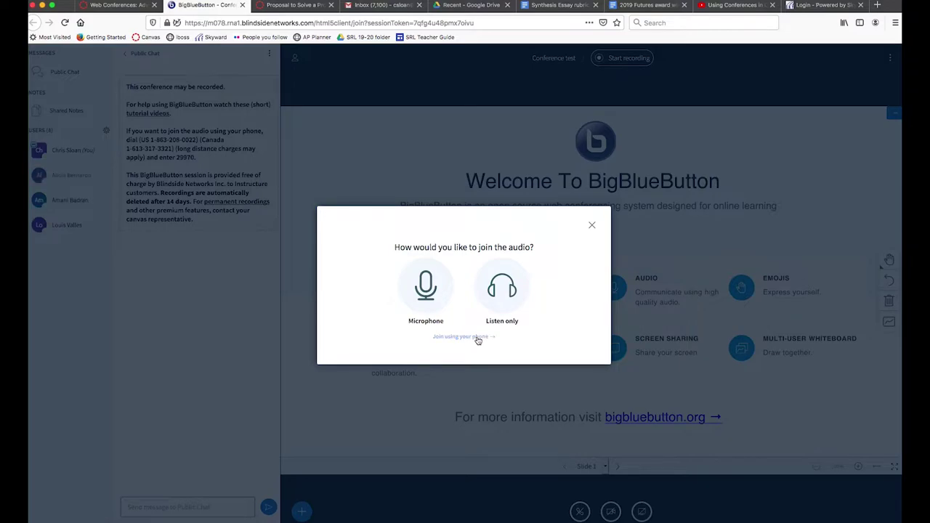
# Join the conference audio with the microphone, allow access, confirm the echo test, and mute yourself.
pyautogui.click(424, 293)
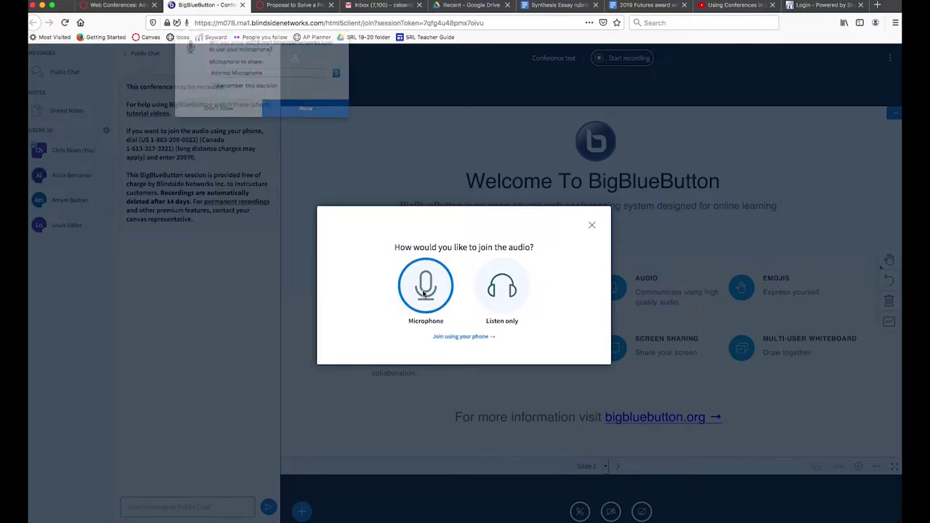
pyautogui.click(287, 111)
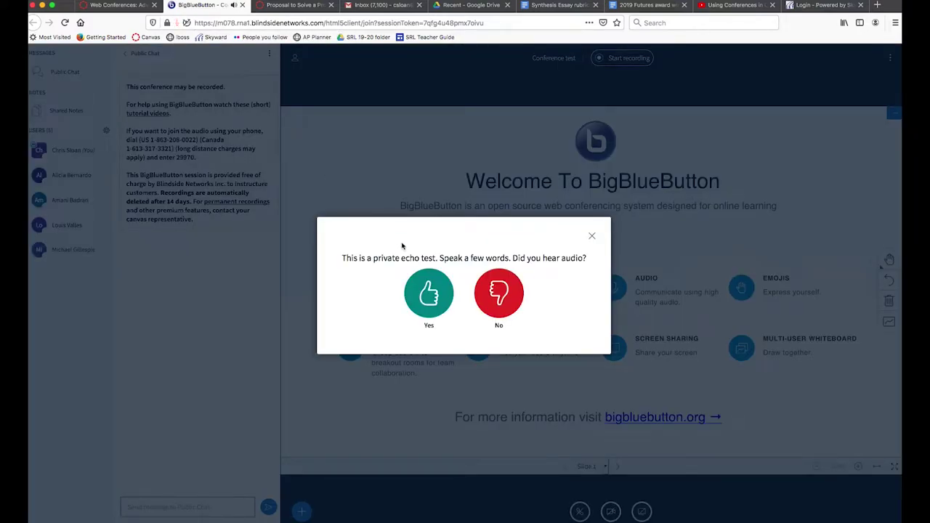
pyautogui.press('XF86AudioRaiseVolume')
pyautogui.click(429, 297)
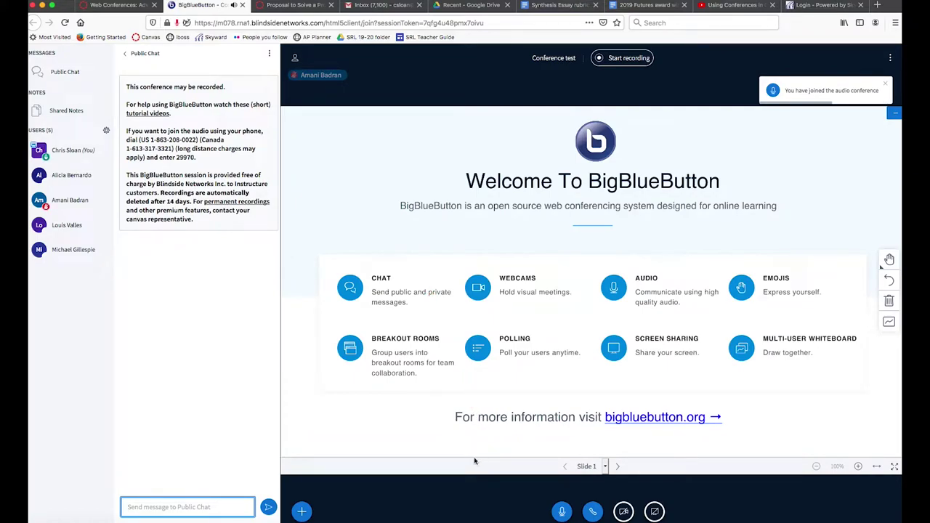
pyautogui.click(562, 513)
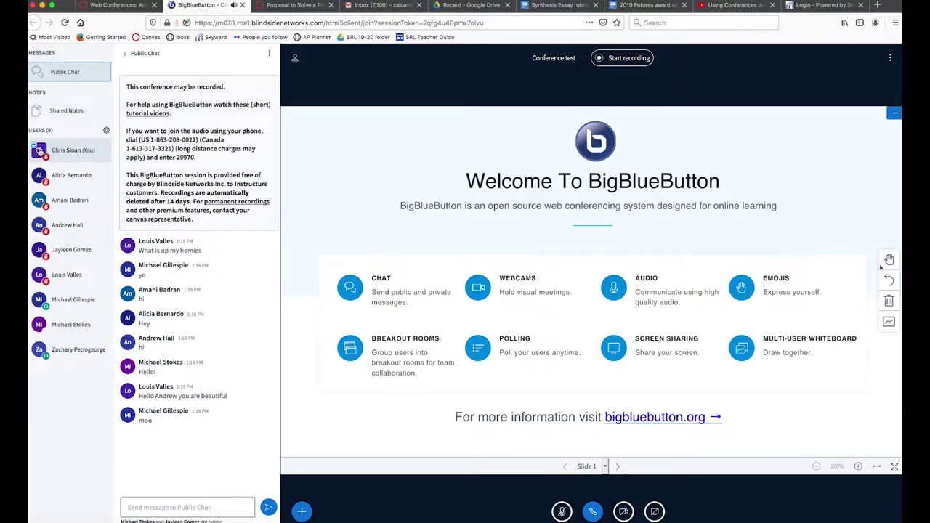
# Look through the status options available for your own entry in the conference's user list.
pyautogui.click(41, 149)
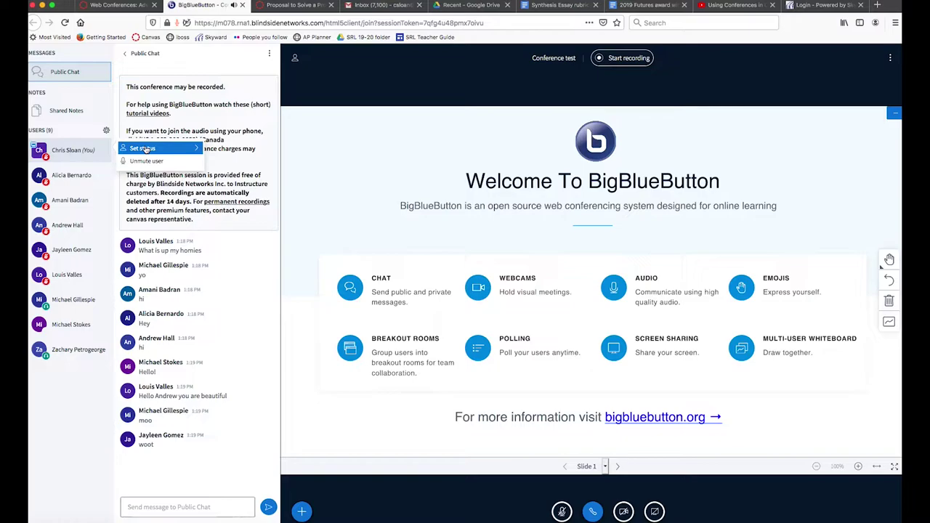
pyautogui.click(145, 148)
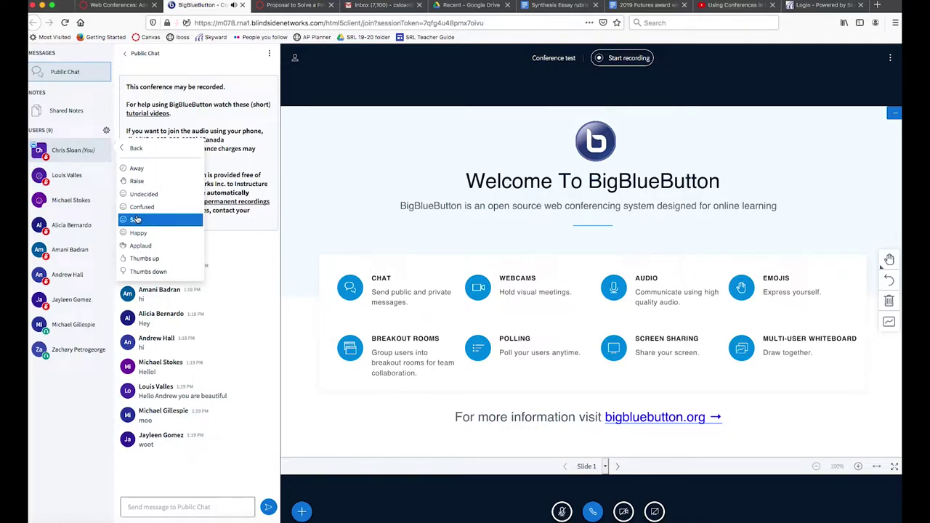
pyautogui.click(151, 148)
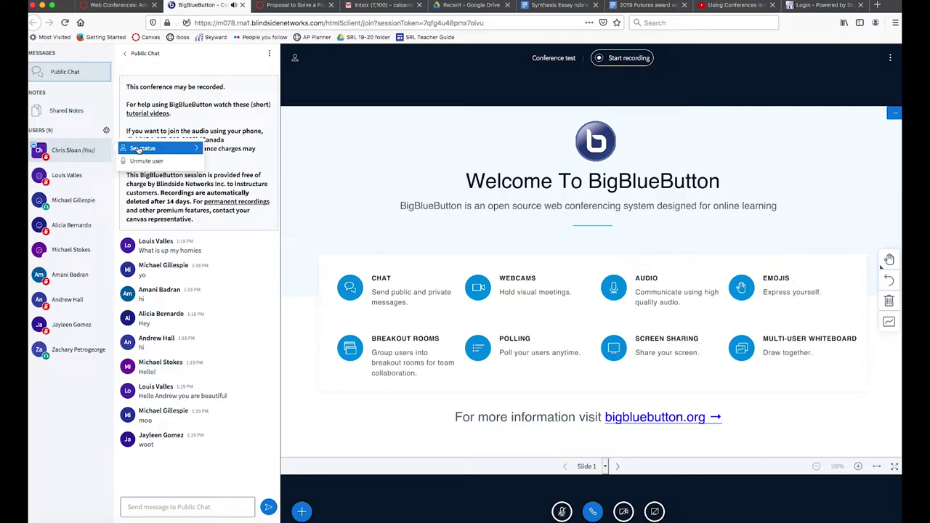
pyautogui.click(139, 149)
# Open the conference's shared notes and clear all the text written in them.
pyautogui.click(66, 110)
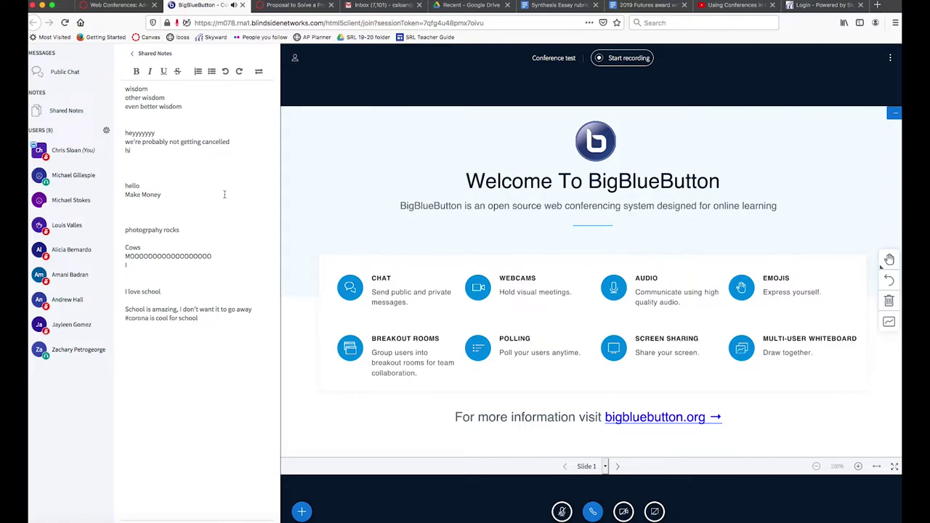
pyautogui.hotkey('ctrl', 'a')
pyautogui.press('BackSpace')
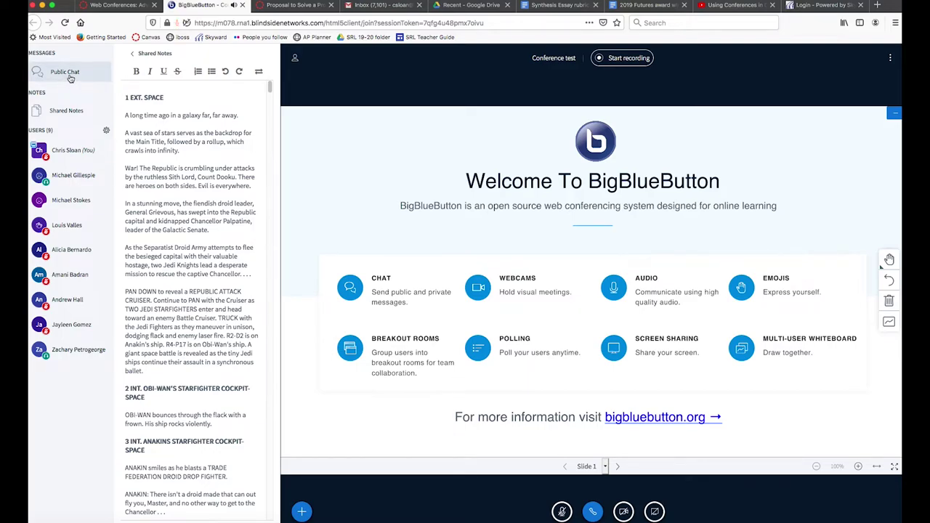
pyautogui.moveTo(271, 89); pyautogui.dragTo(262, 4)
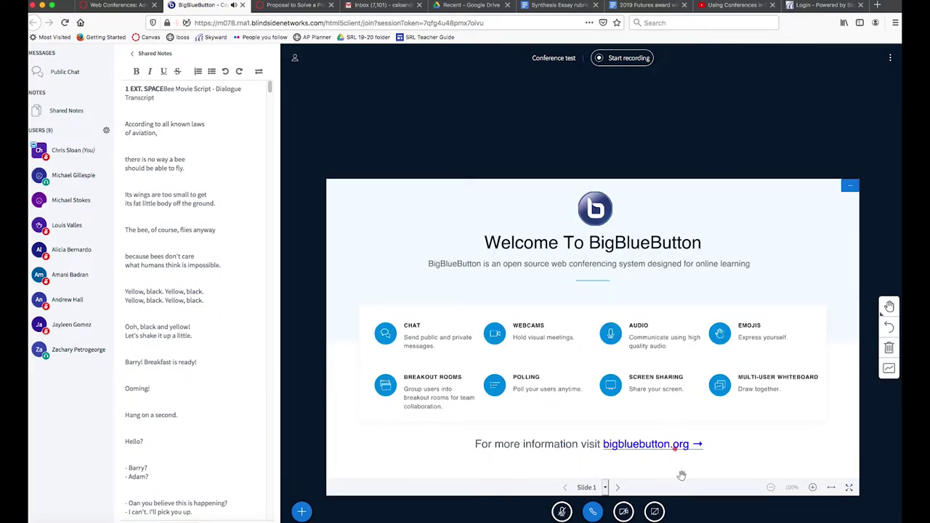
# Share the webcam using the FaceTime HD Camera (Built-in) at low quality, allowing camera access.
pyautogui.click(623, 512)
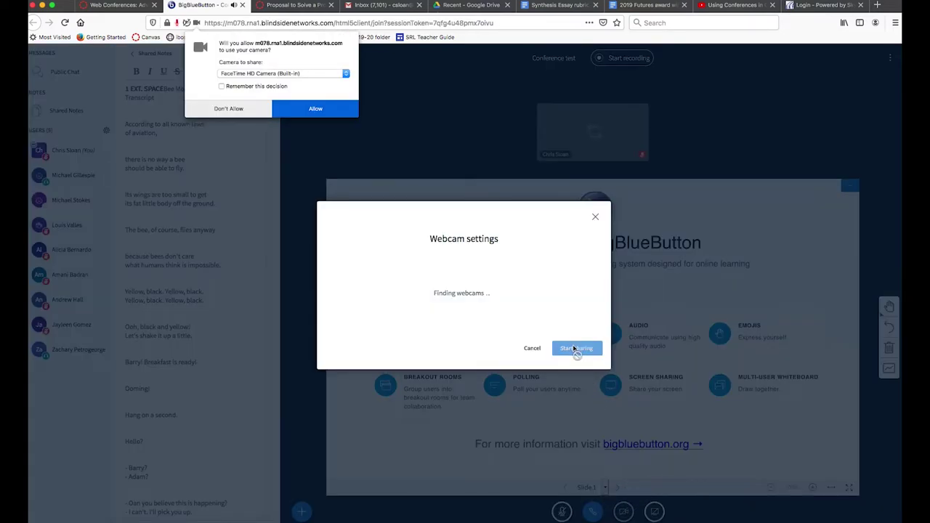
pyautogui.click(312, 109)
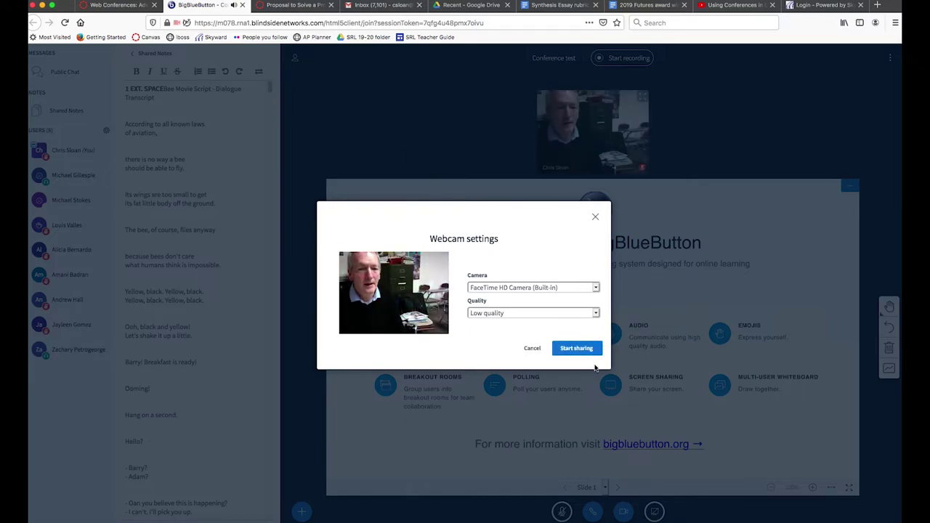
pyautogui.click(578, 349)
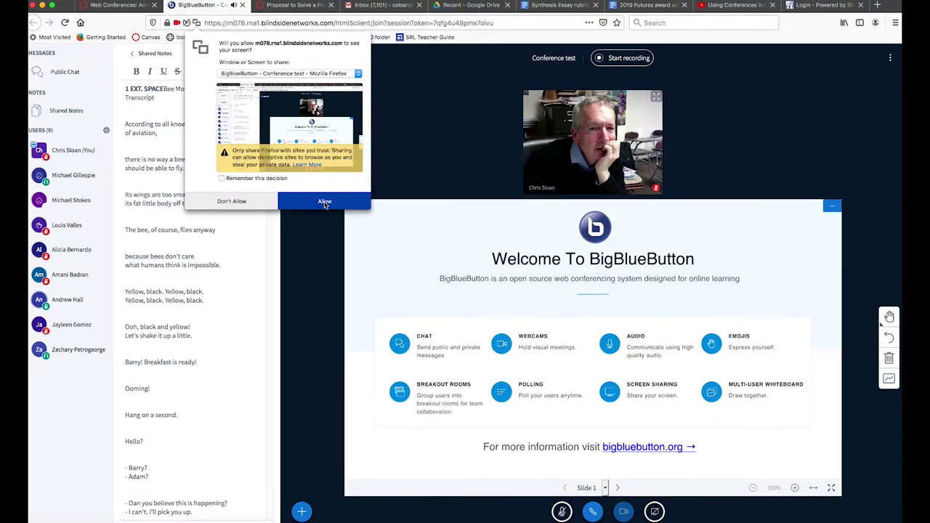
# Share the "BigBlueButton - Conference test" Firefox window and switch to the "Proposal to Solve a Problem" page.
pyautogui.click(325, 202)
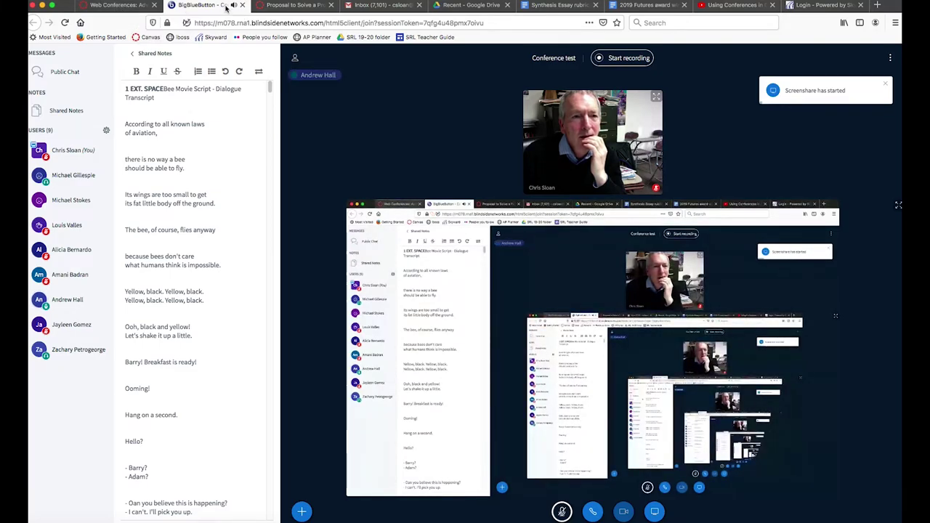
pyautogui.click(291, 6)
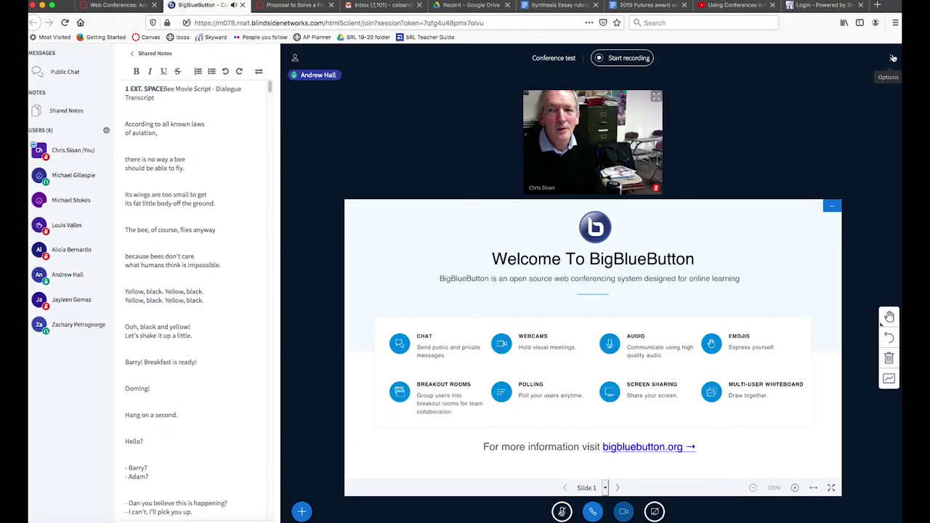
# End the conference for everyone and give the session a five-star feedback rating.
pyautogui.click(890, 58)
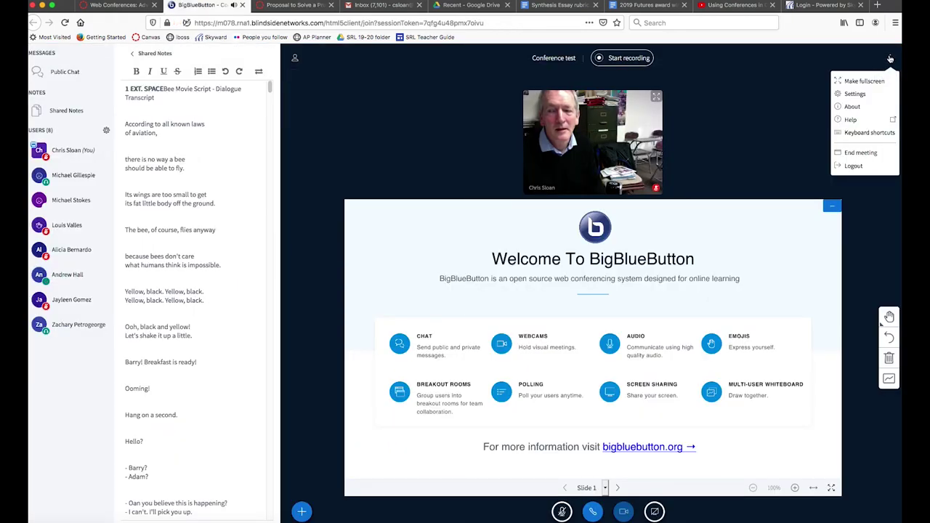
pyautogui.click(863, 153)
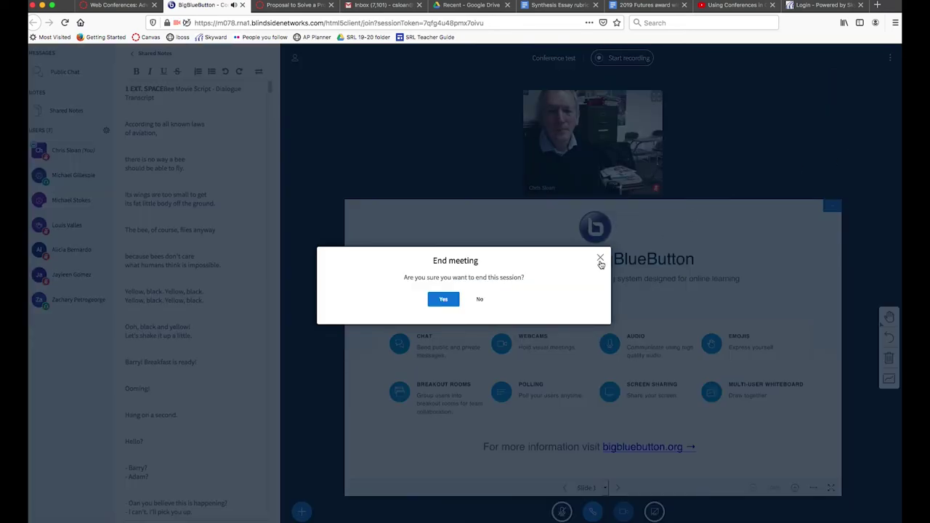
pyautogui.click(440, 299)
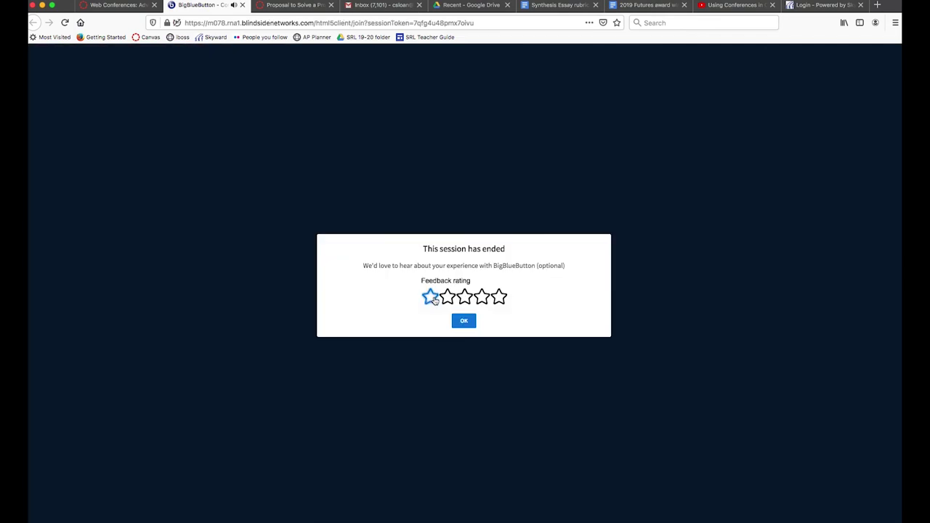
pyautogui.click(498, 298)
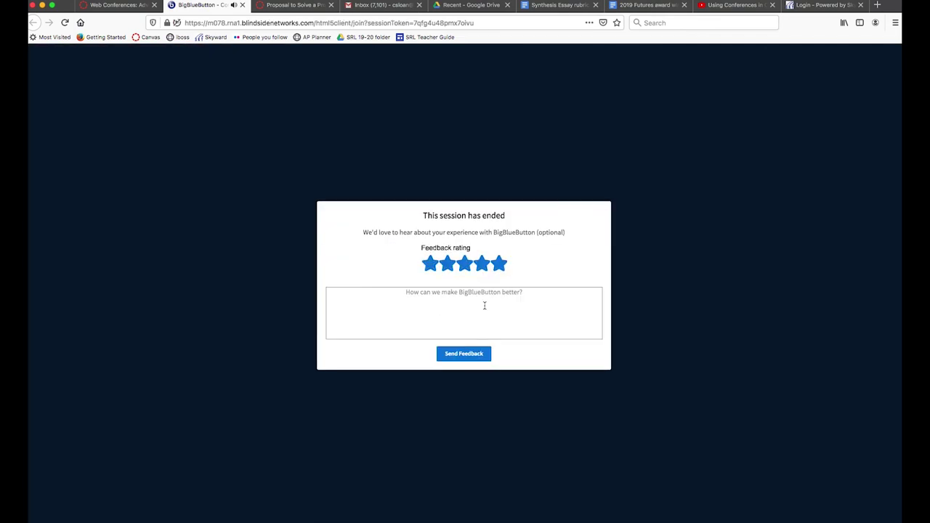